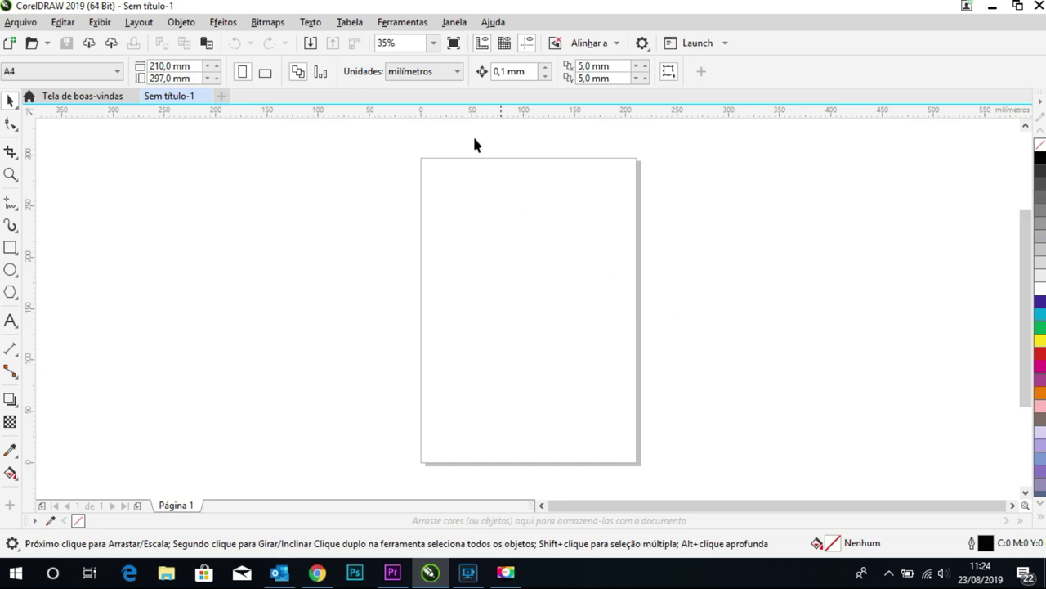
Step: Examine the document and default color management settings, including the RGB, CMYK and grayscale profiles, and leave them without saving
left_click(409, 24)
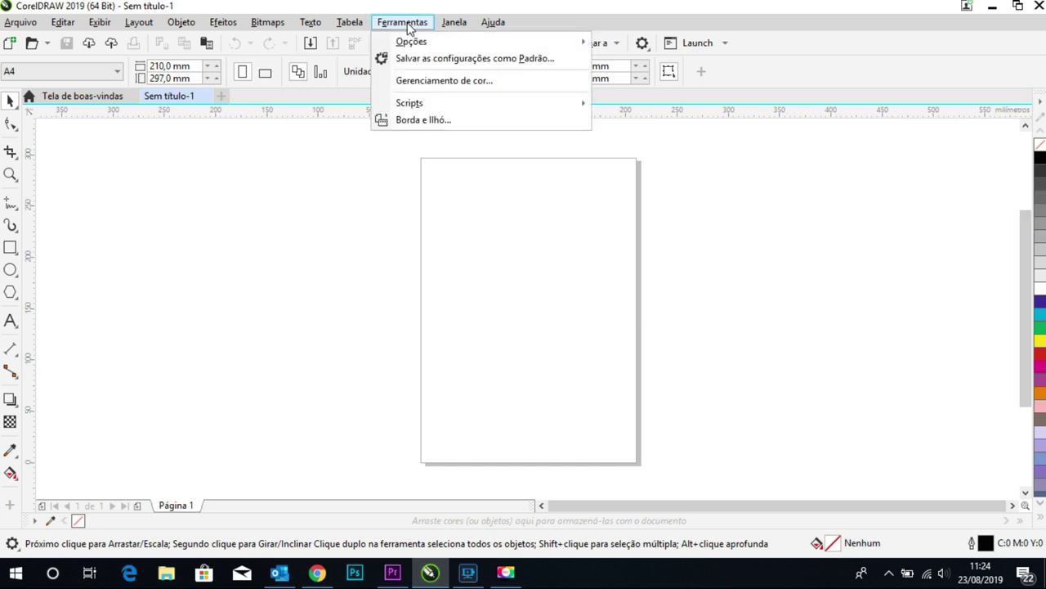
left_click(429, 84)
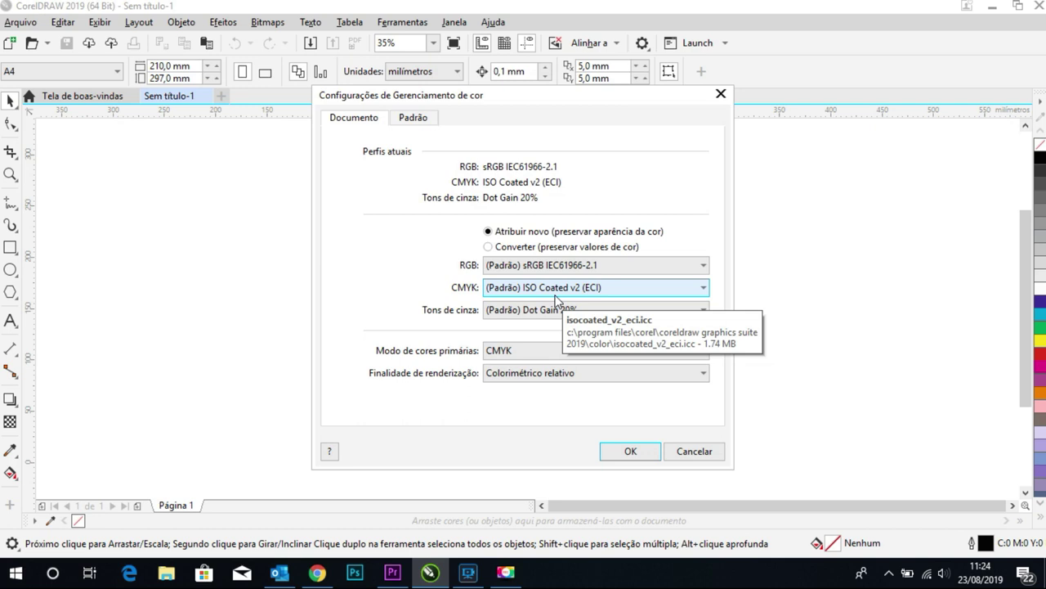
left_click(413, 118)
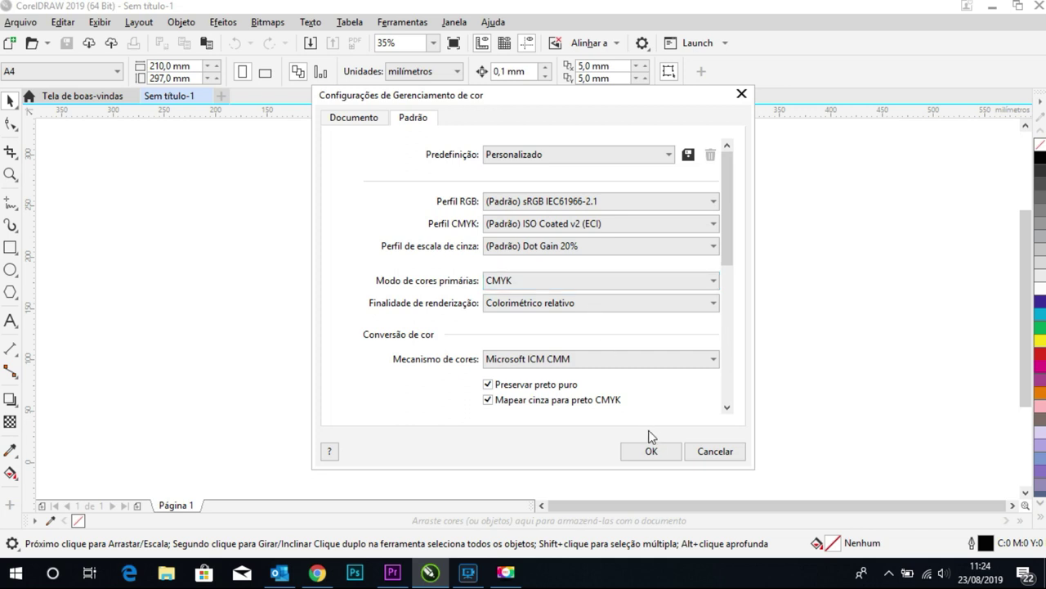
left_click(710, 455)
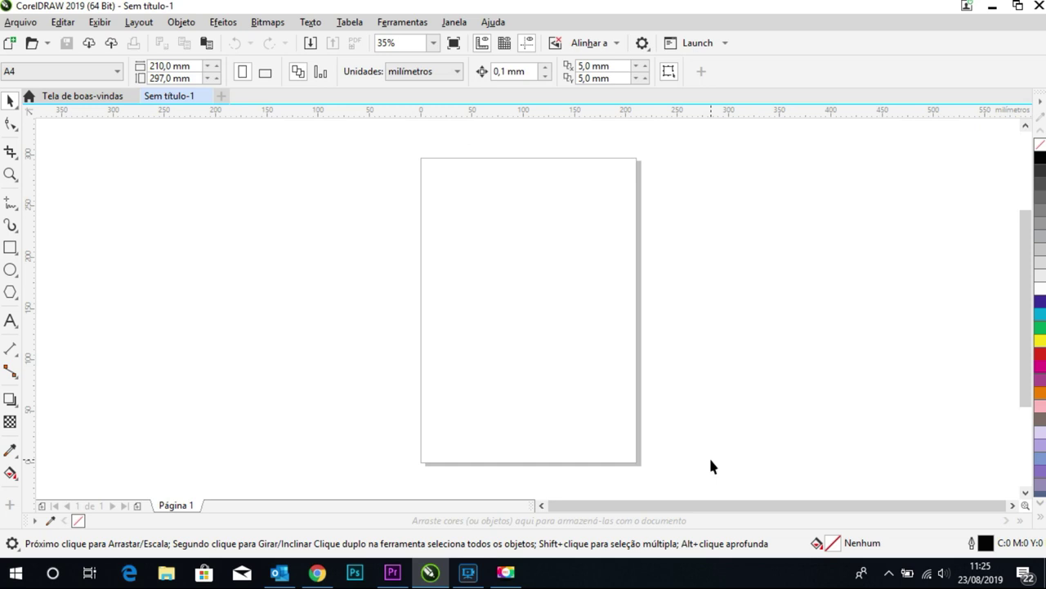
left_click(402, 22)
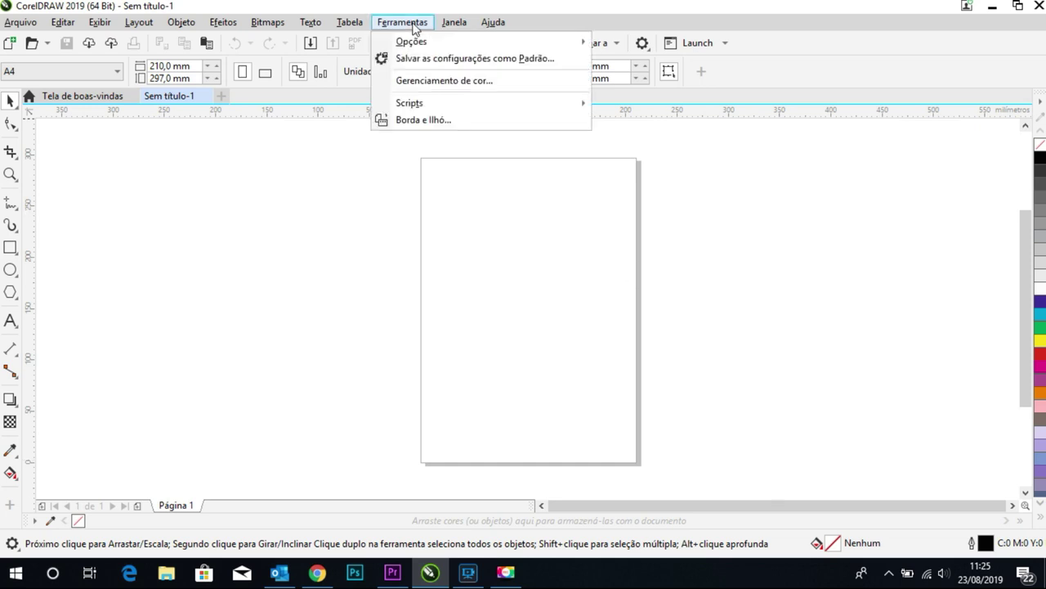
left_click(442, 81)
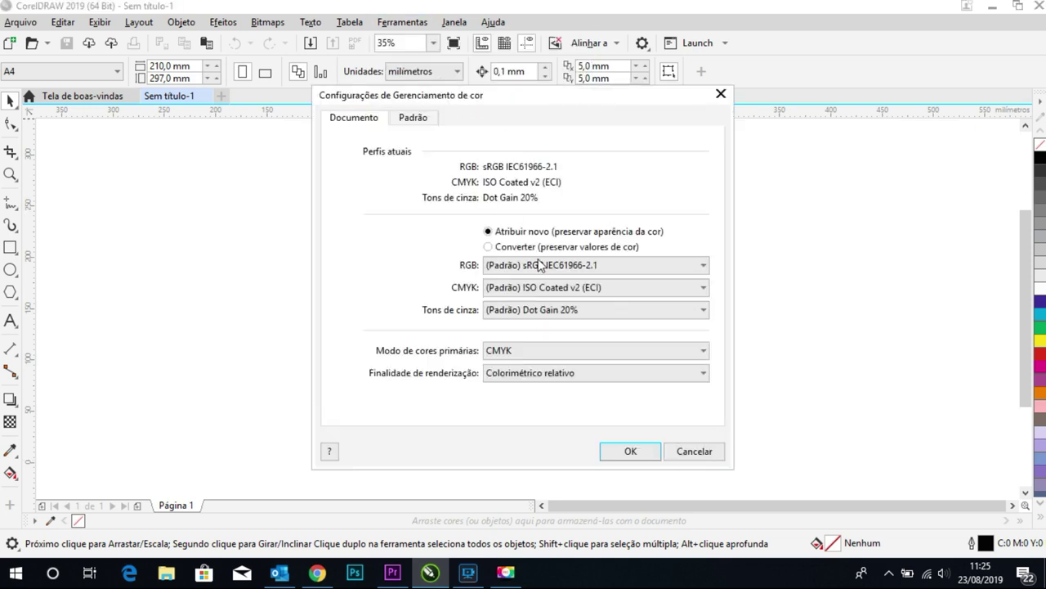
left_click(413, 118)
left_click(704, 451)
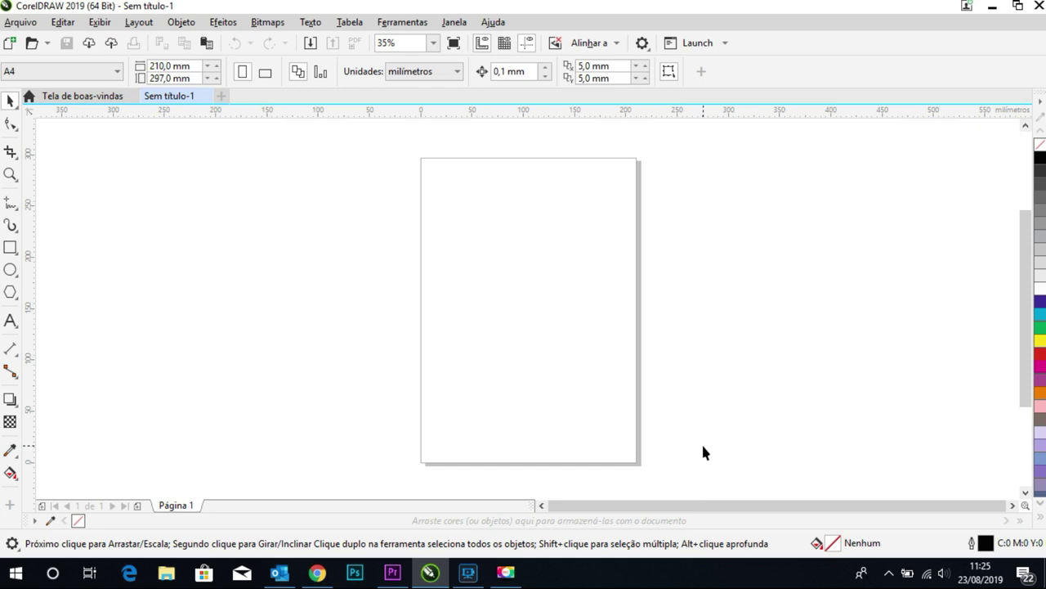
left_click(415, 23)
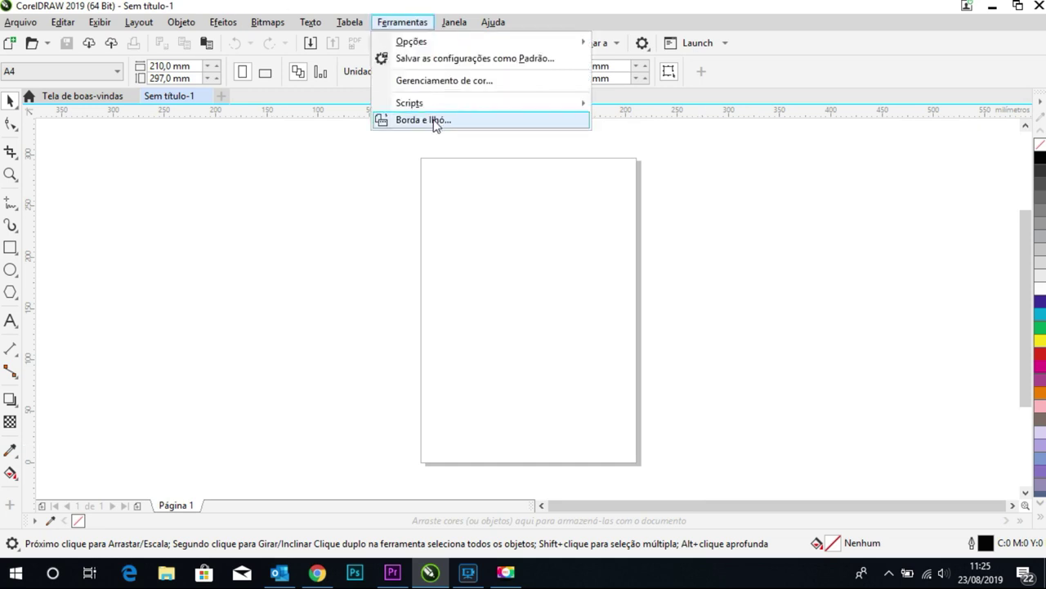
left_click(447, 82)
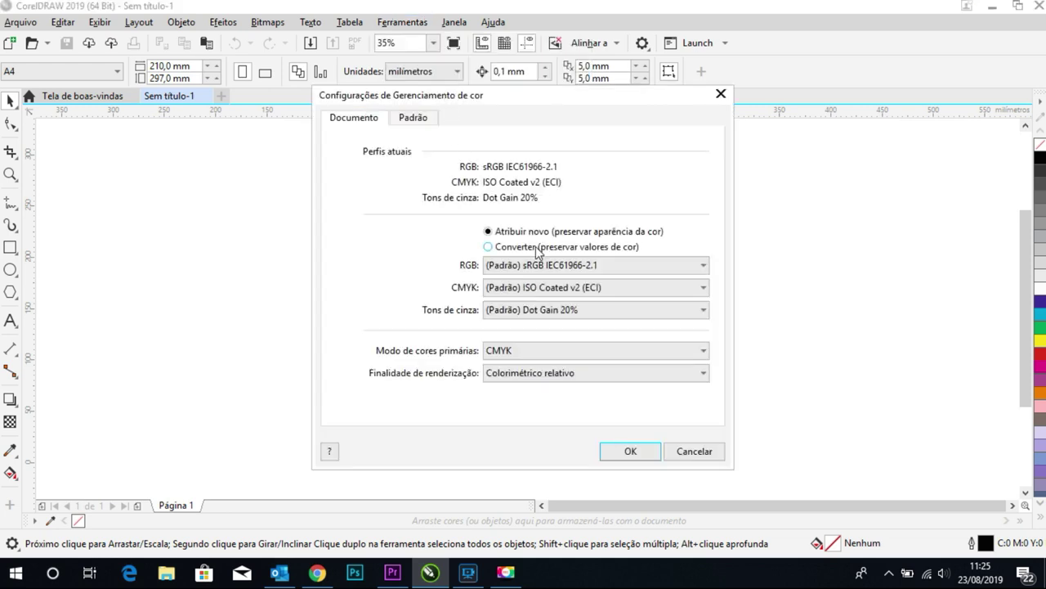
left_click(693, 448)
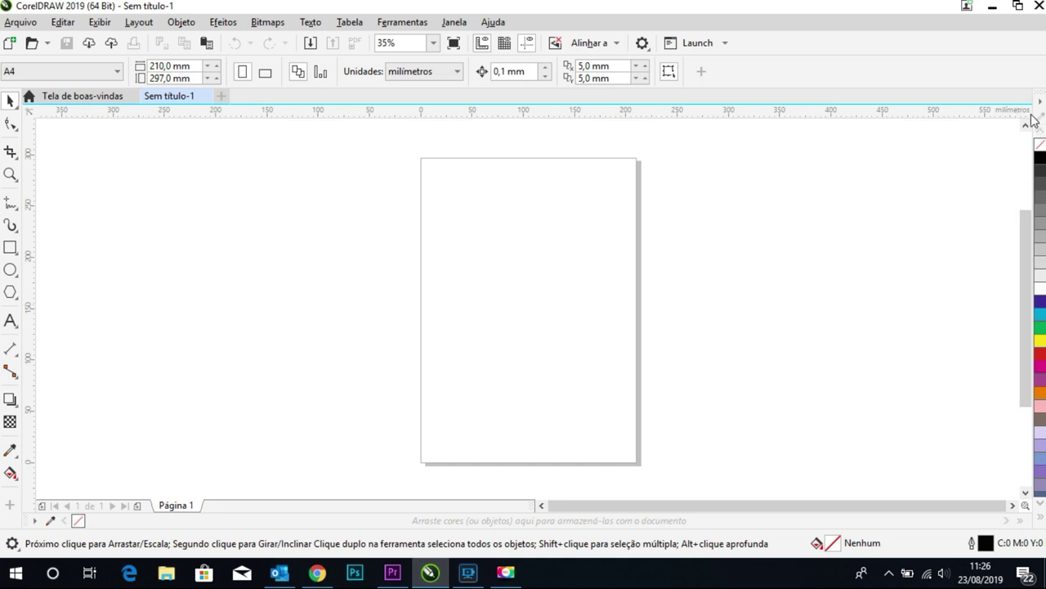
Step: Dock the color palette horizontally below the drawing area and close CorelDRAW
left_click_drag(1040, 92, 364, 527)
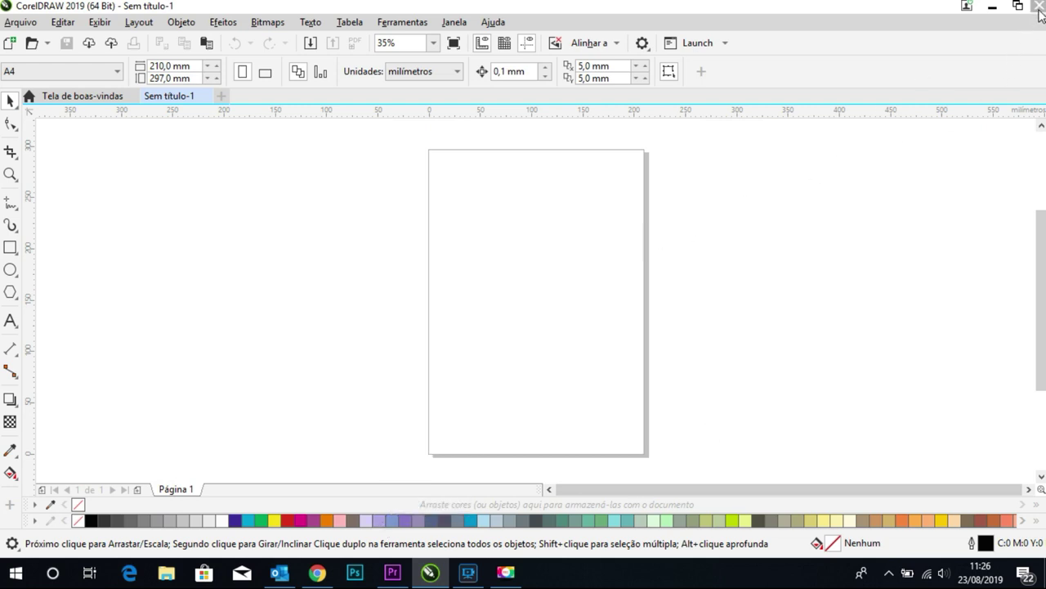
key("alt+Tab")
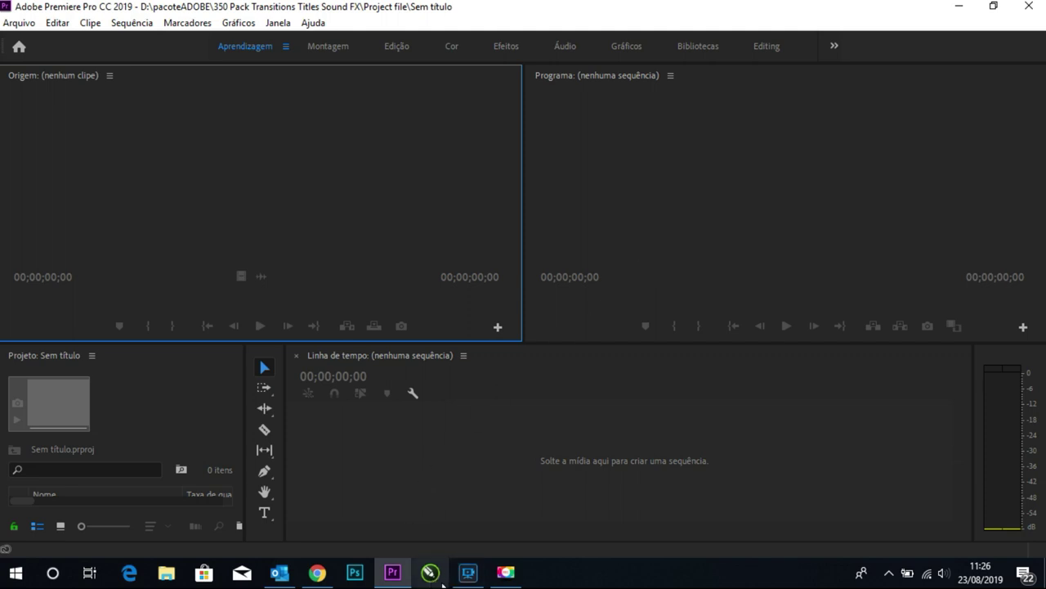
left_click(16, 572)
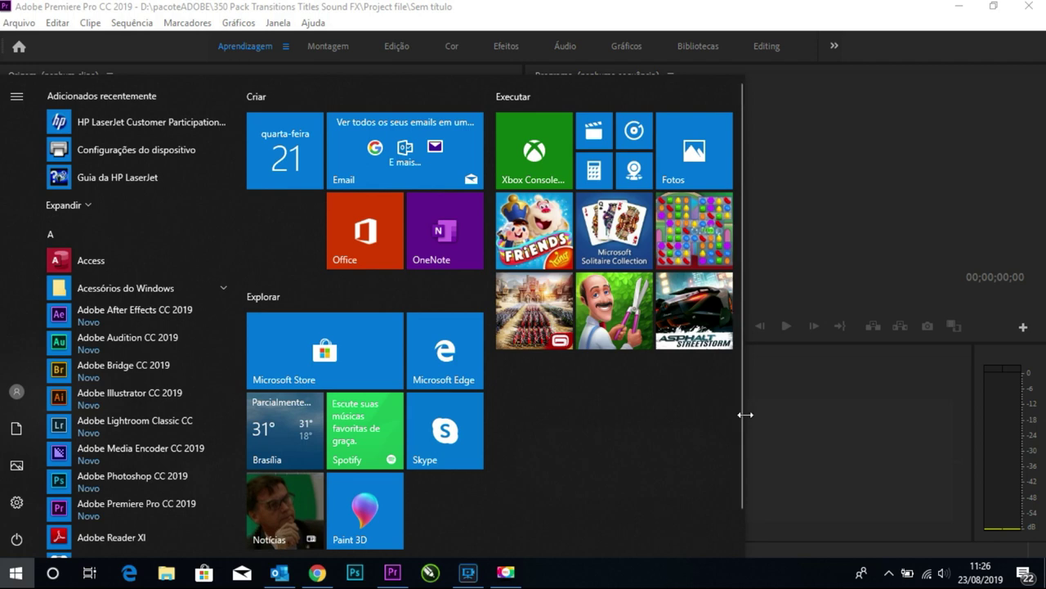
left_click(844, 213)
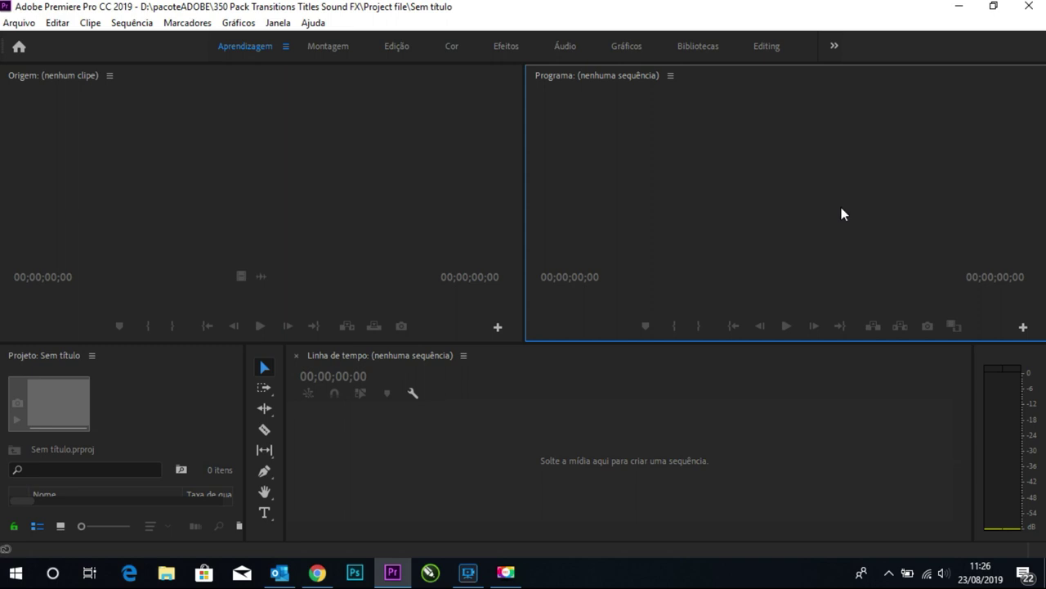
Step: Restart CorelDRAW and replace the current workspace with the factory default
left_click(431, 573)
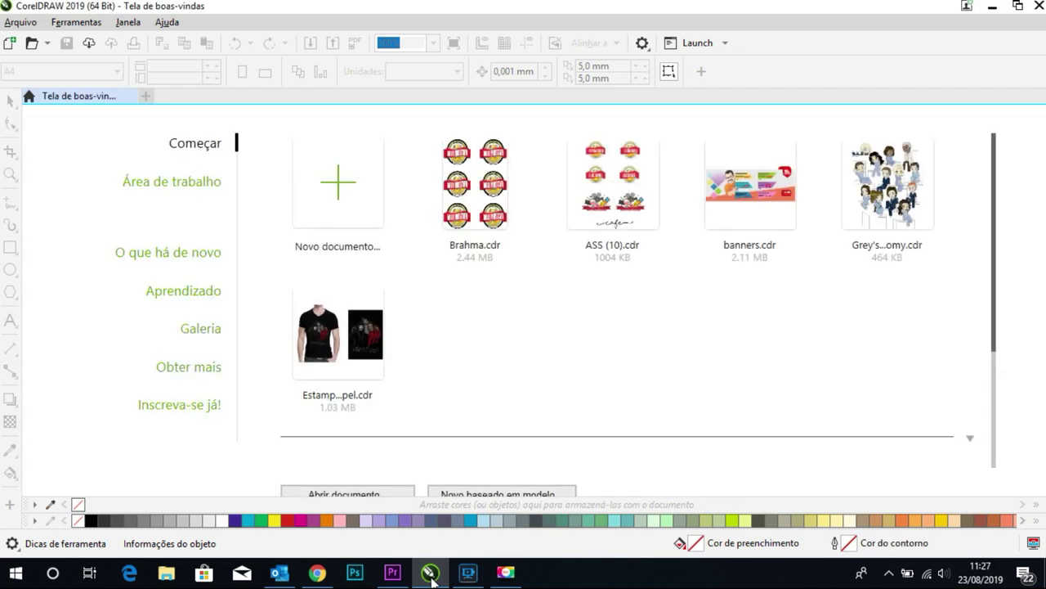
left_click(1038, 8)
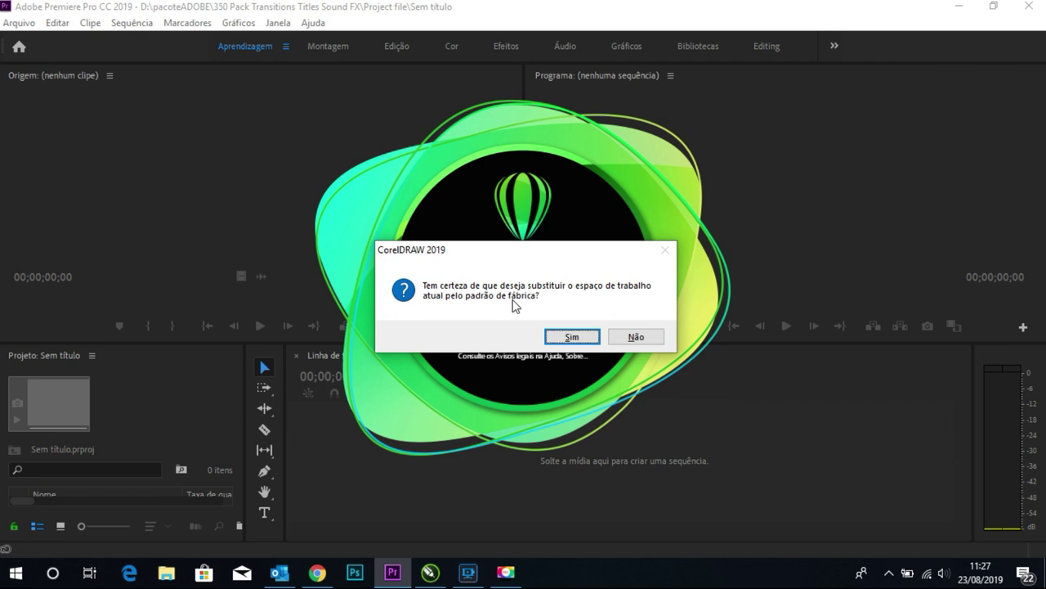
left_click(575, 335)
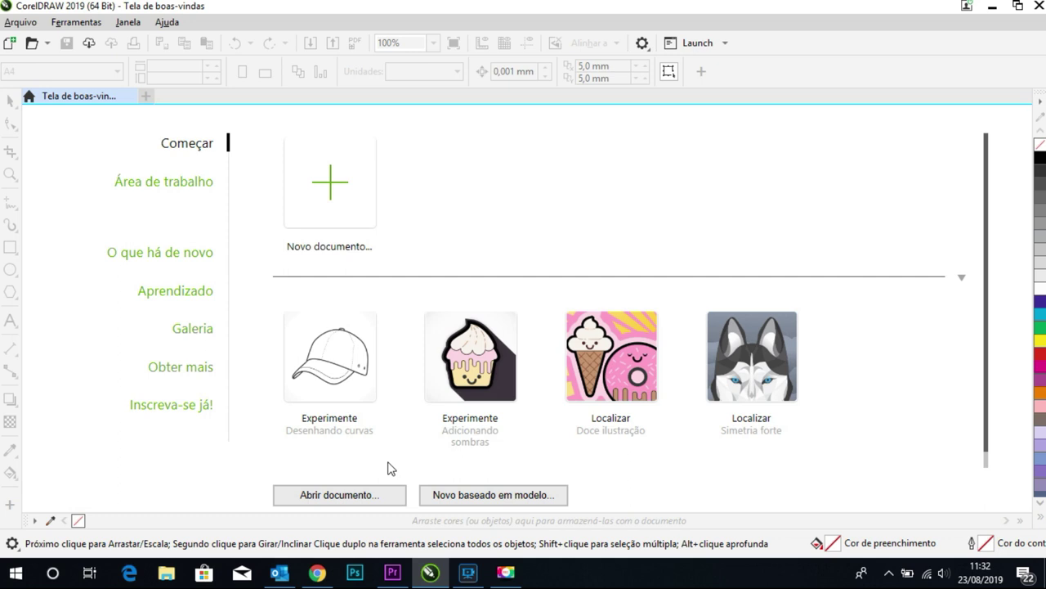
Step: Switch to Chrome and look through the in-person courses, individual online courses and sublimation articles on comunidadeweb.com.br
left_click(316, 572)
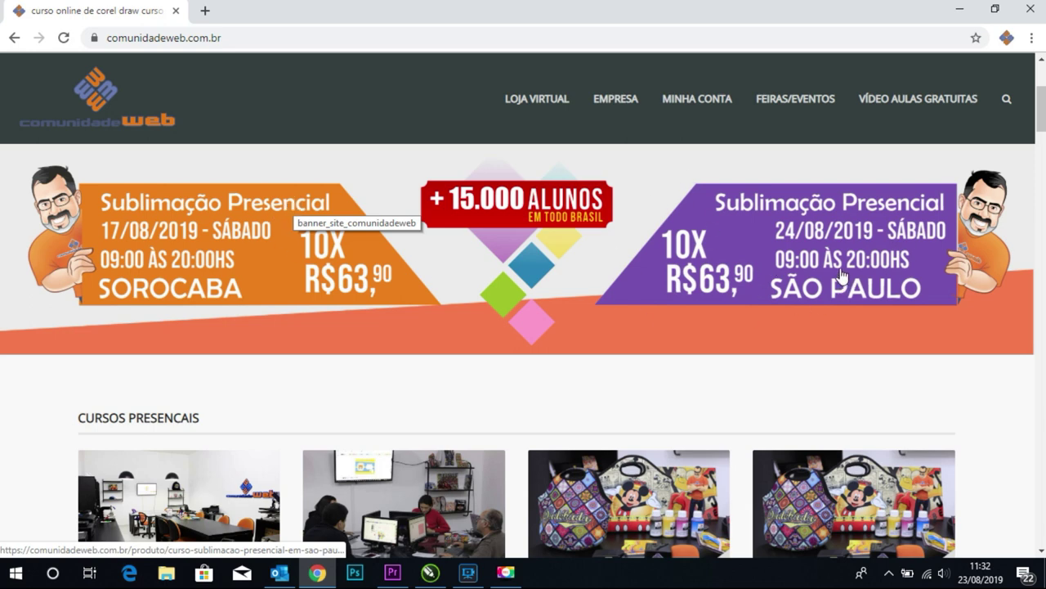
scroll(1022, 123, "down", 3)
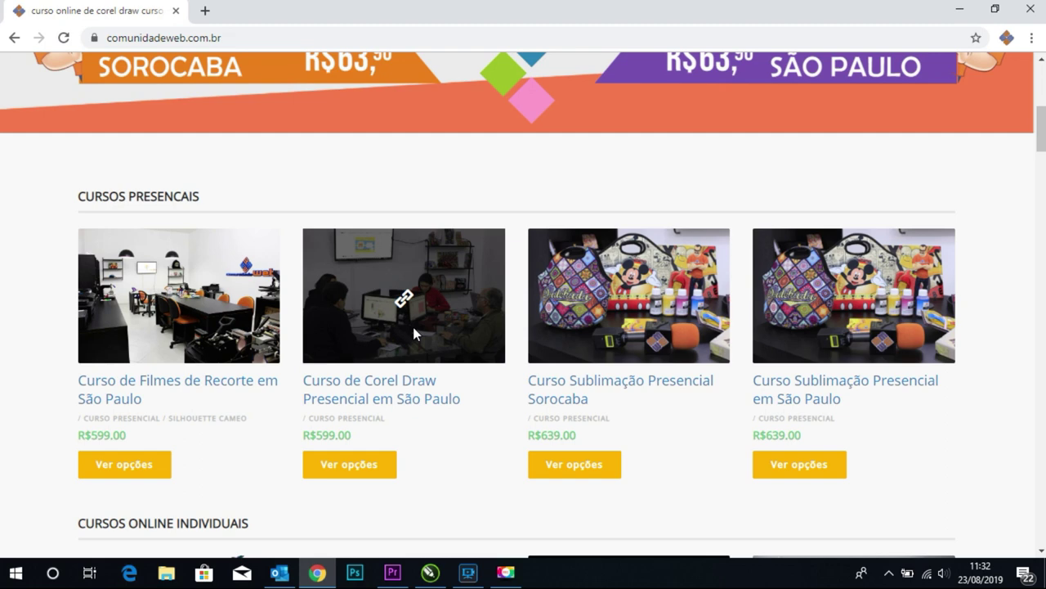
scroll(413, 327, "down", 1)
scroll(415, 328, "down", 2)
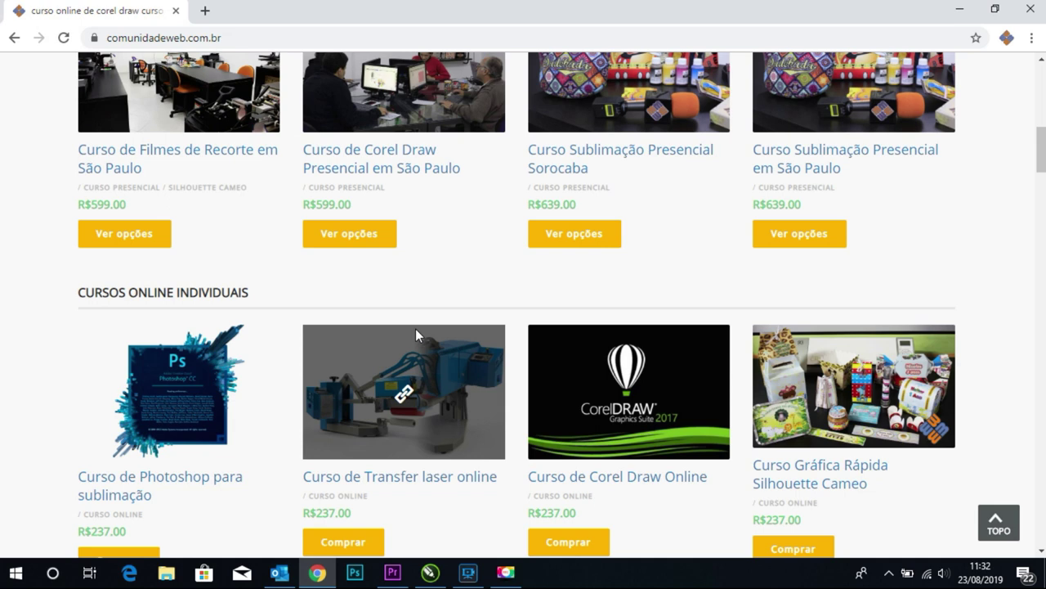
scroll(415, 328, "down", 1)
scroll(419, 338, "up", 1)
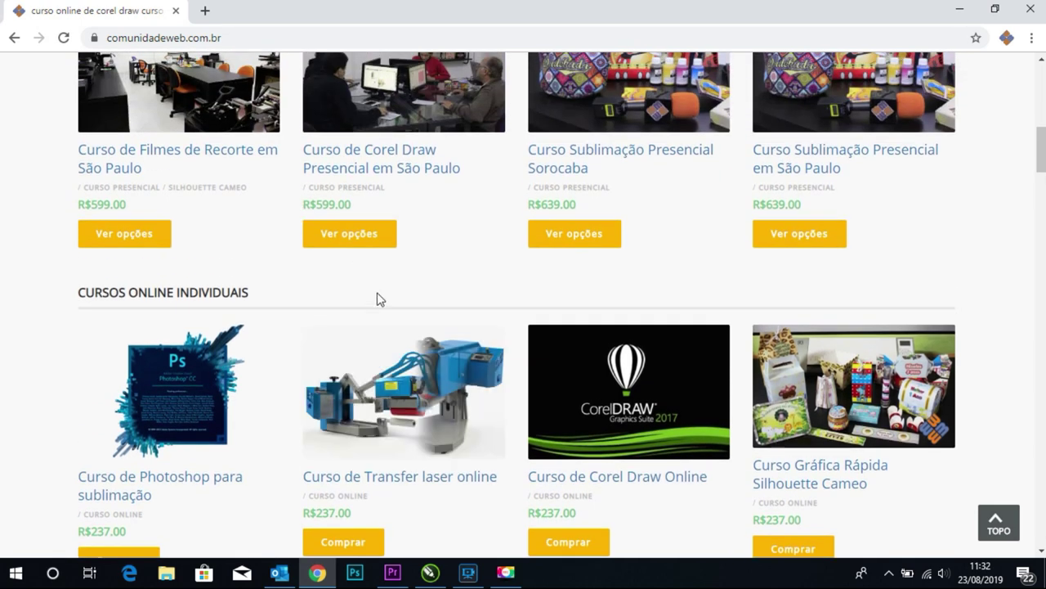
scroll(400, 321, "down", 1)
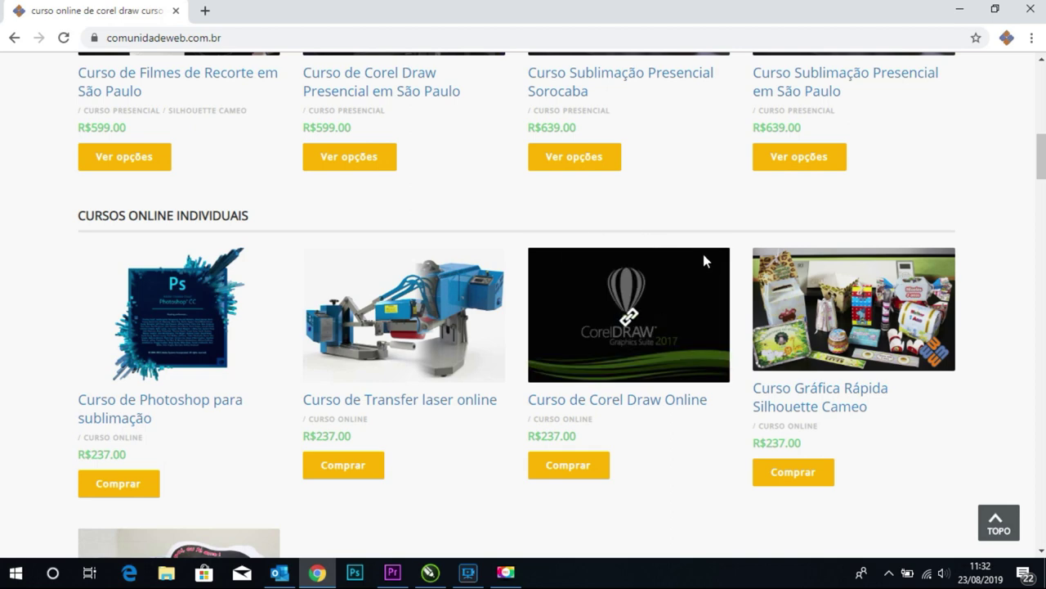
scroll(704, 260, "down", 10)
scroll(703, 264, "down", 2)
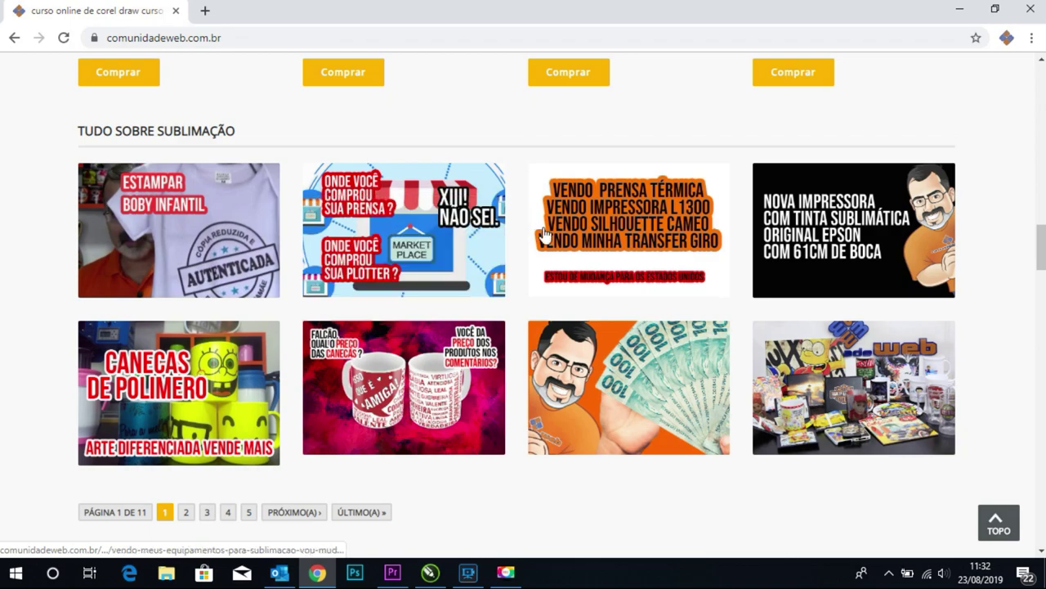
scroll(542, 232, "down", 5)
scroll(190, 231, "down", 3)
scroll(596, 297, "up", 20)
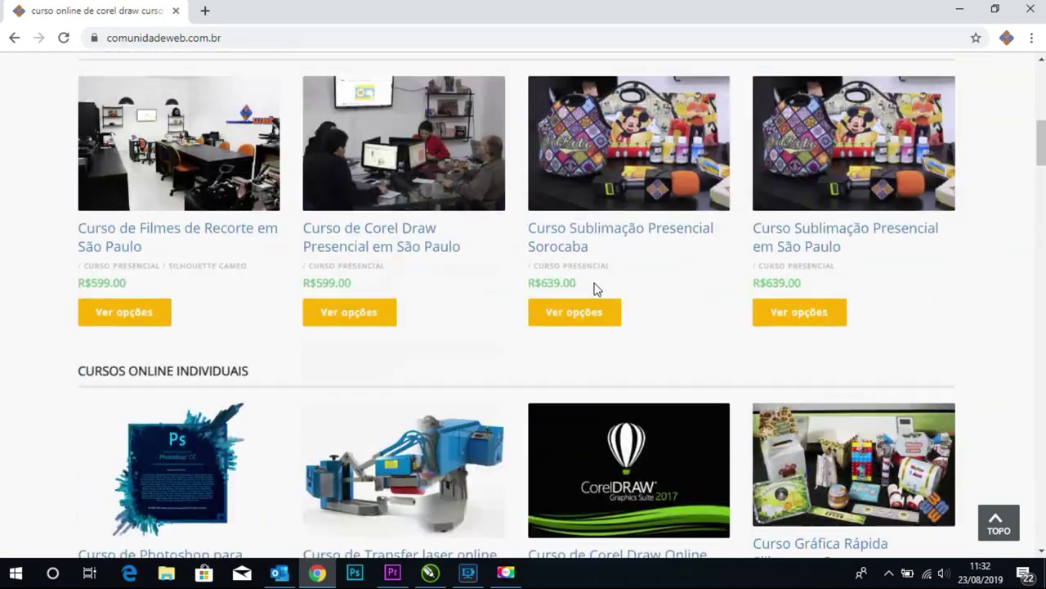
scroll(600, 278, "up", 10)
Step: Open the site's free video lessons and bring up the ComunidadeWEB online store at loja.comunidadeweb.com.br
left_click(943, 344)
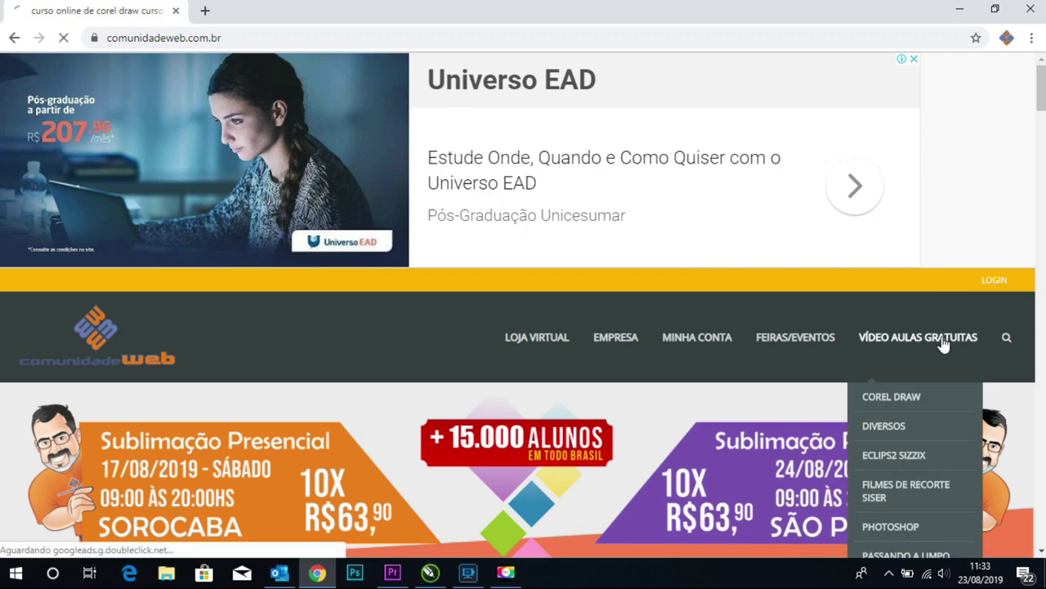
scroll(940, 339, "down", 3)
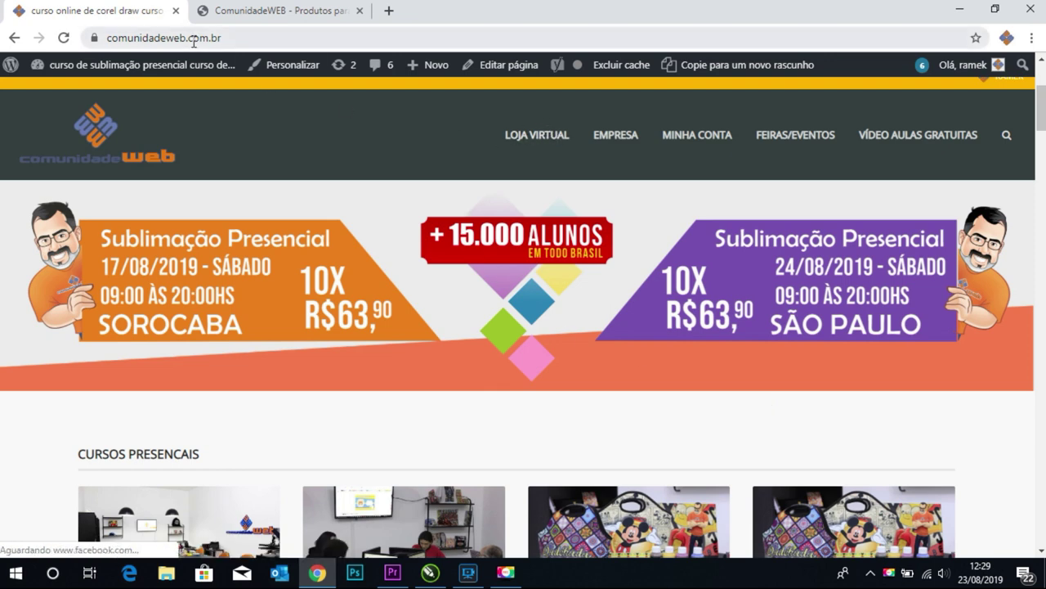
left_click(219, 18)
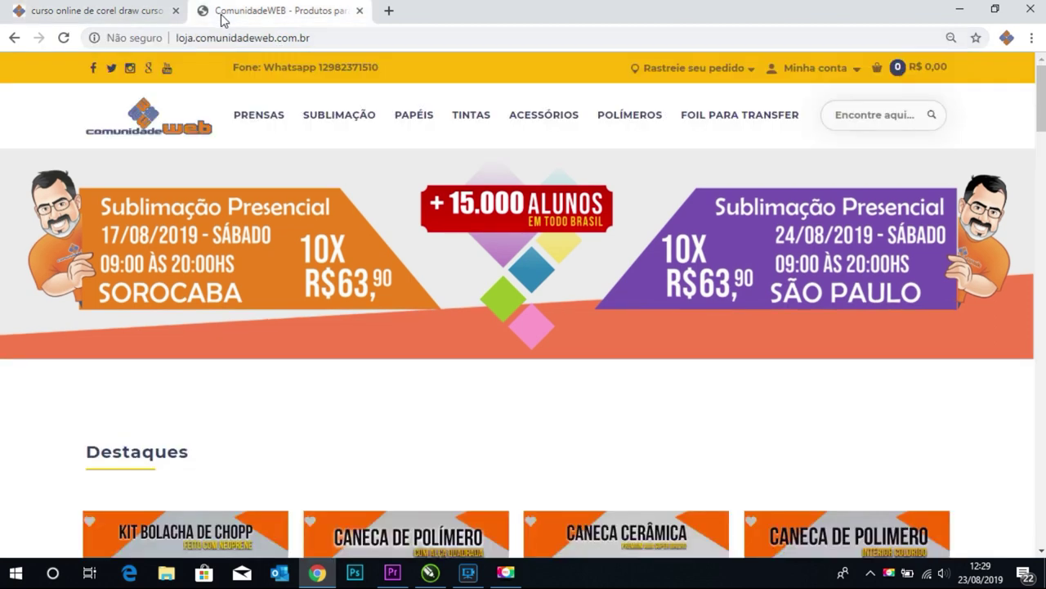